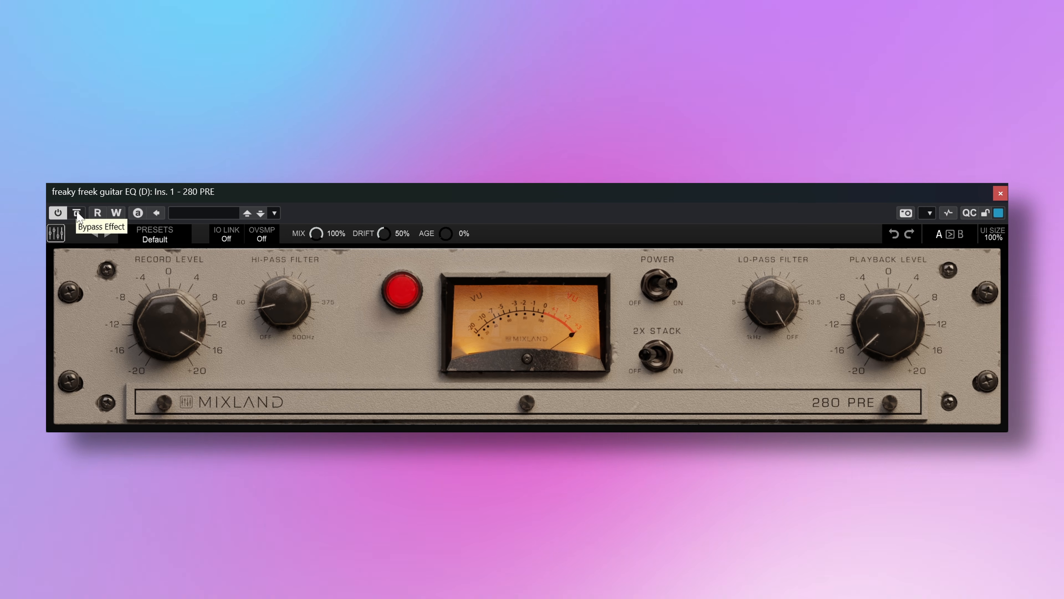
# Compare the guitar track with and without 280 PRE by repeatedly bypassing and re-enabling the effect
pyautogui.click(77, 215)
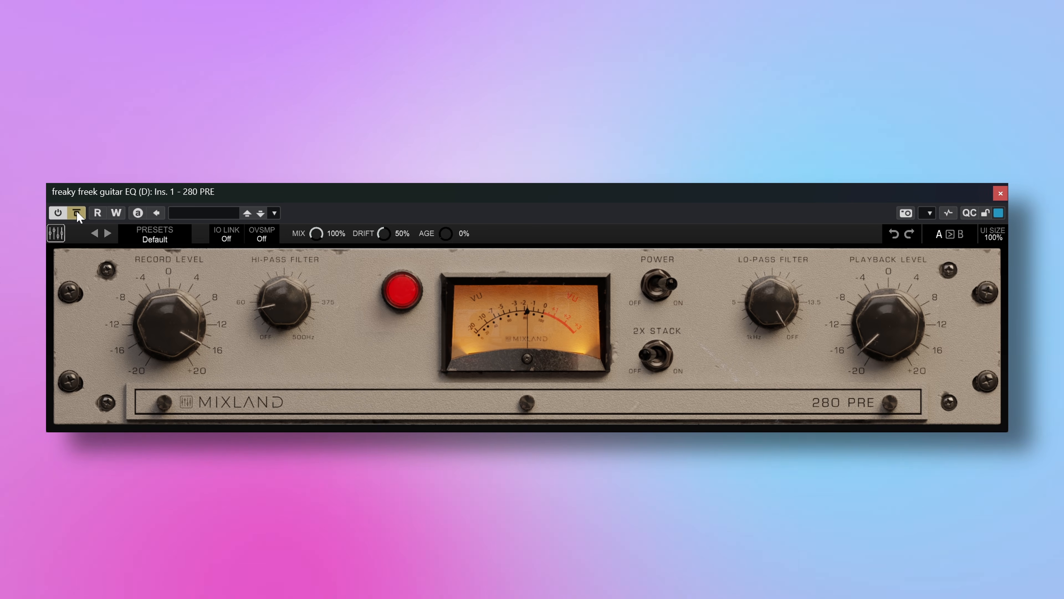
pyautogui.click(76, 212)
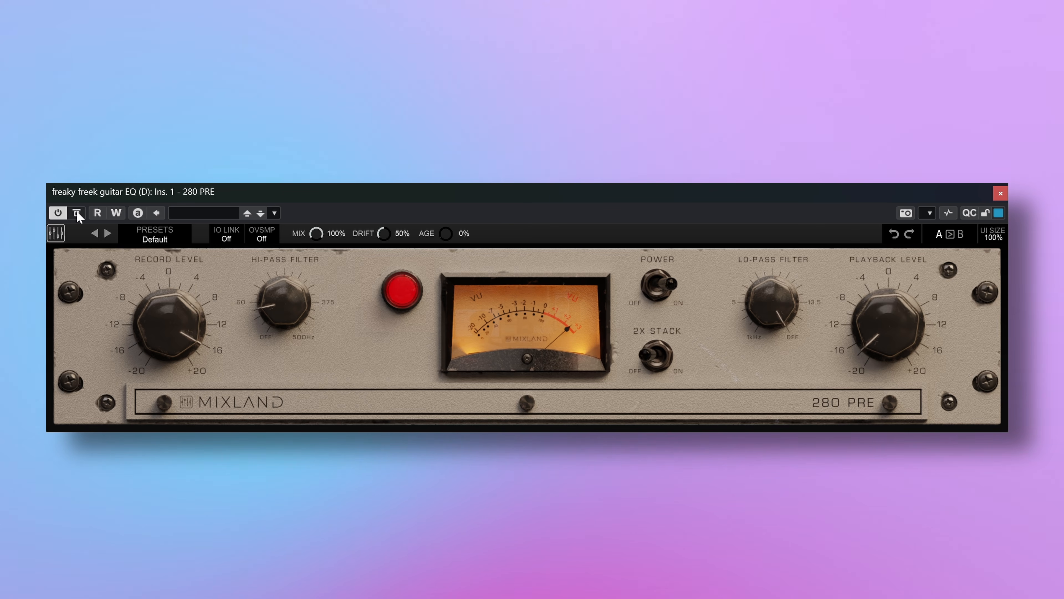
pyautogui.moveTo(878, 358)
pyautogui.moveTo(877, 354); pyautogui.dragTo(877, 351)
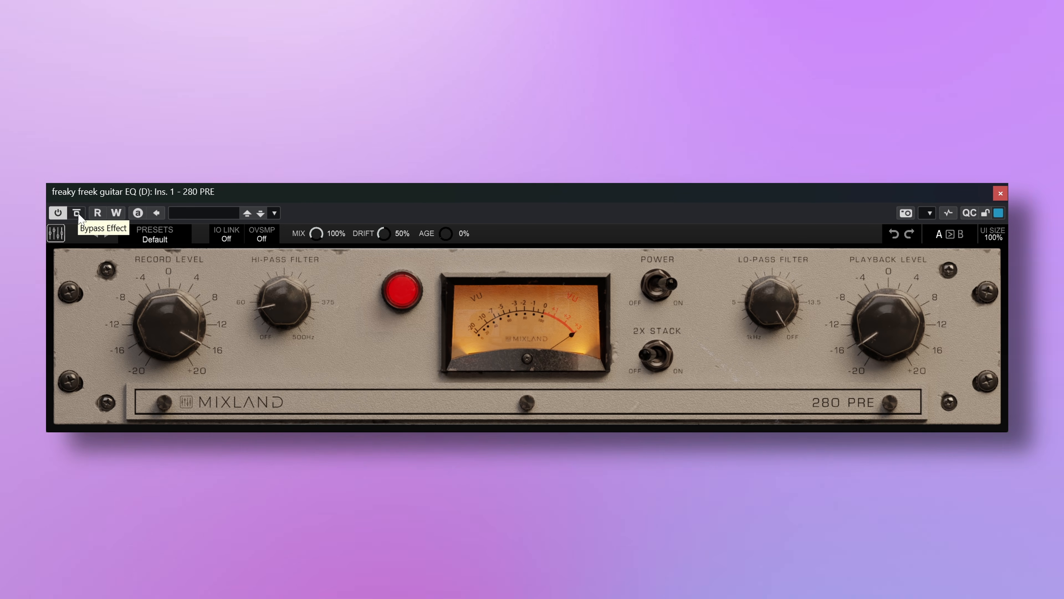
pyautogui.click(77, 213)
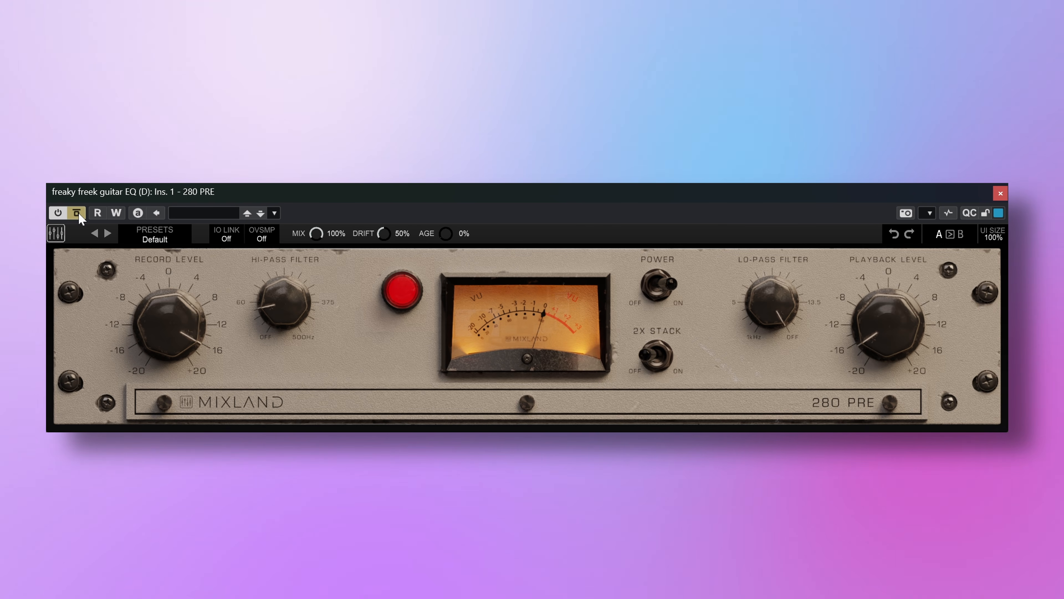
pyautogui.click(77, 212)
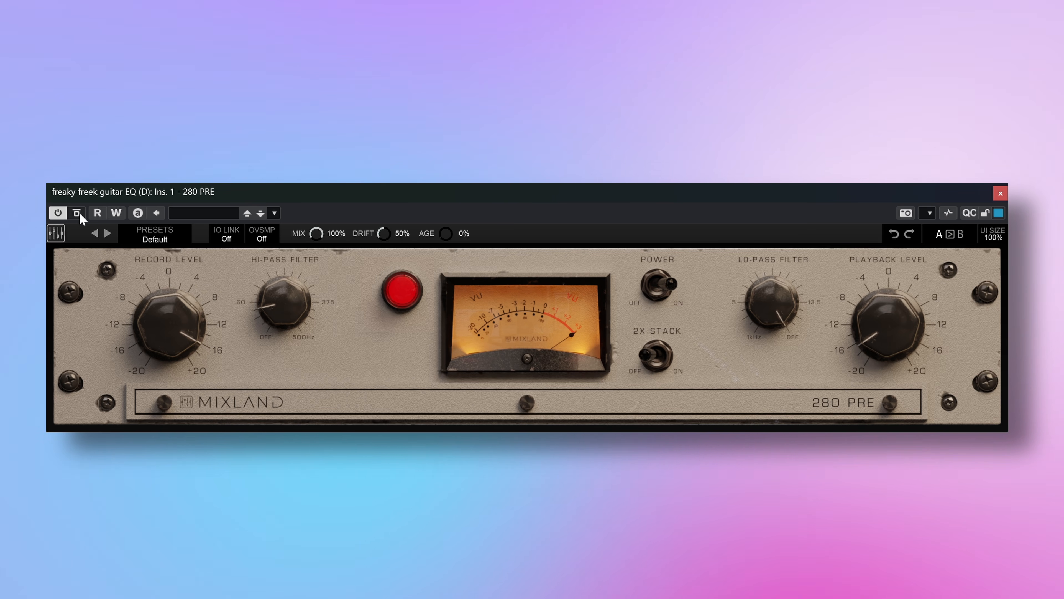
pyautogui.click(77, 212)
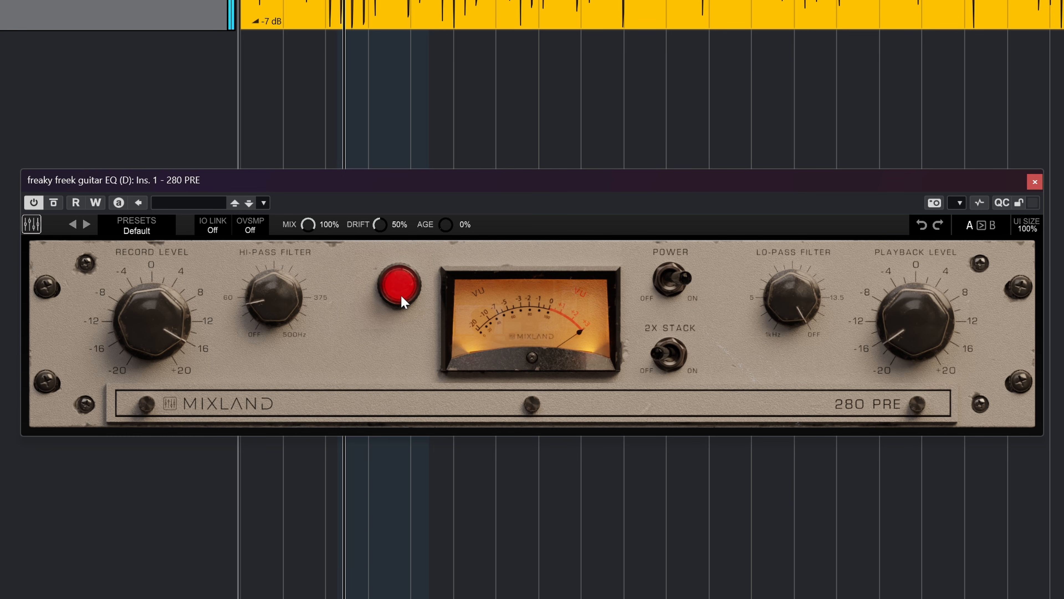
# Raise the guitar preamp's Record Level to 20, trim the Playback Level, and switch on 2X Stack
pyautogui.moveTo(151, 347); pyautogui.dragTo(150, 327)
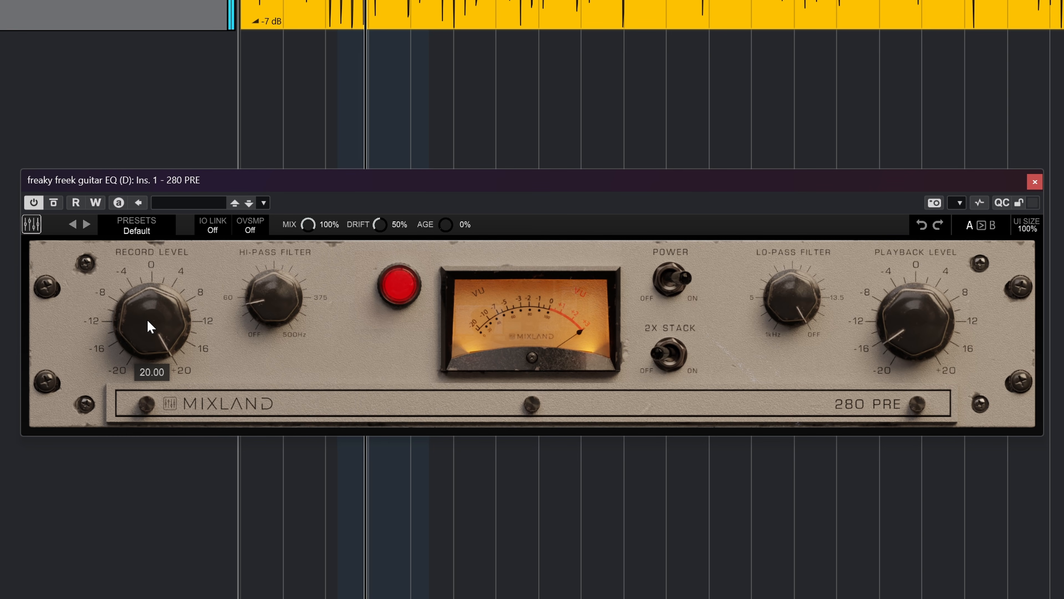
pyautogui.moveTo(896, 359); pyautogui.dragTo(896, 368)
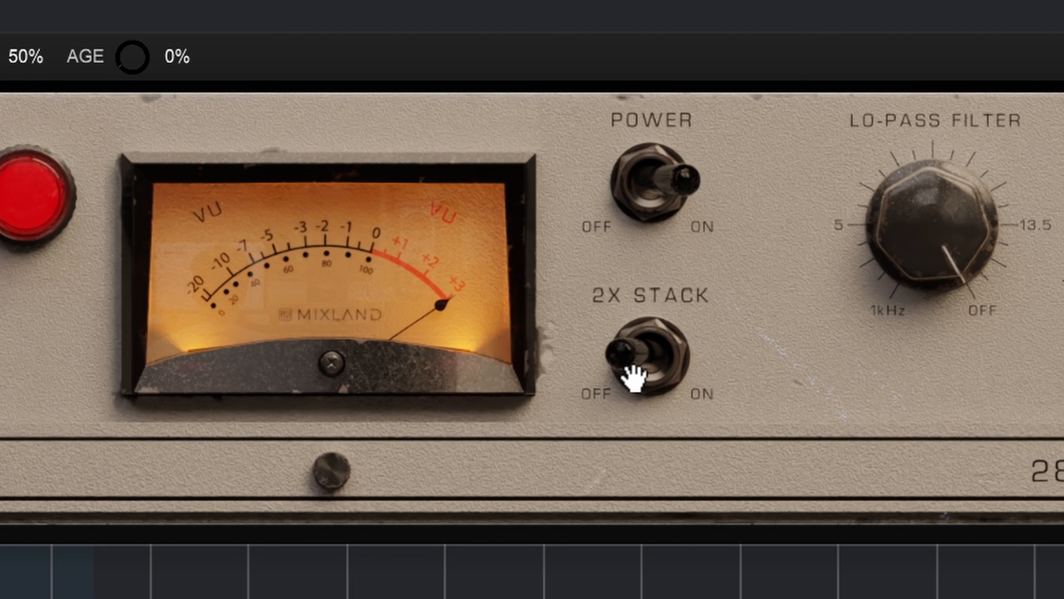
pyautogui.click(634, 378)
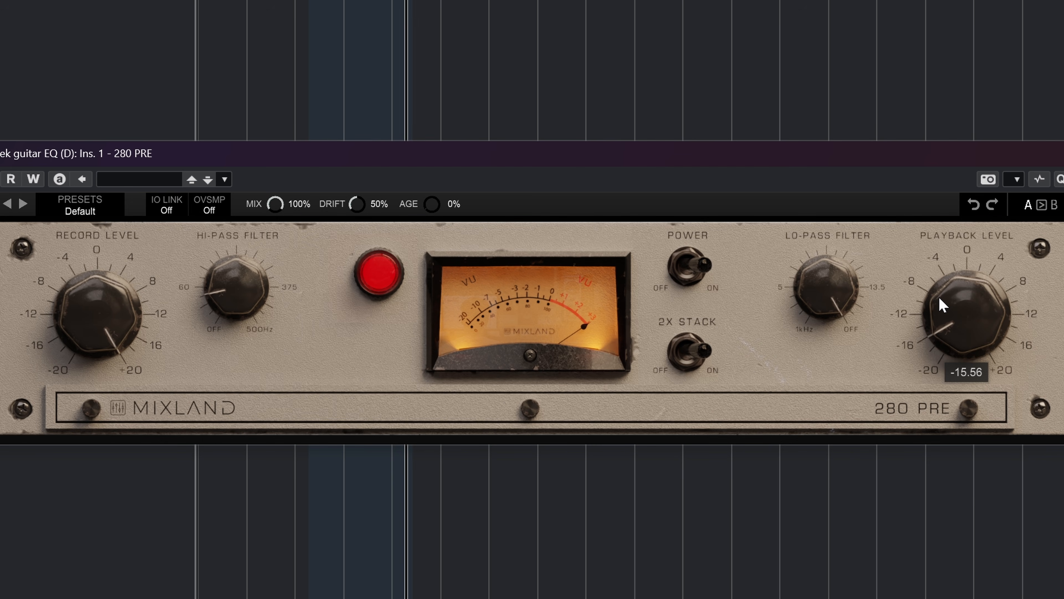
# Lower the guitar preamp's Record Level to about 10.4 and raise its Playback Level to compensate
pyautogui.moveTo(110, 345); pyautogui.dragTo(107, 359)
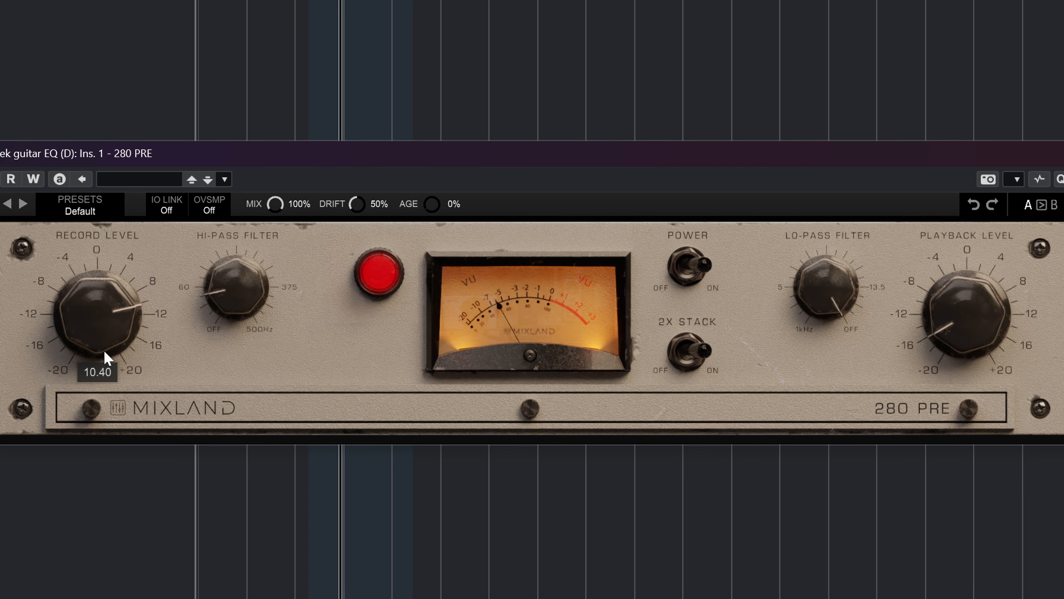
pyautogui.moveTo(964, 346); pyautogui.dragTo(955, 315)
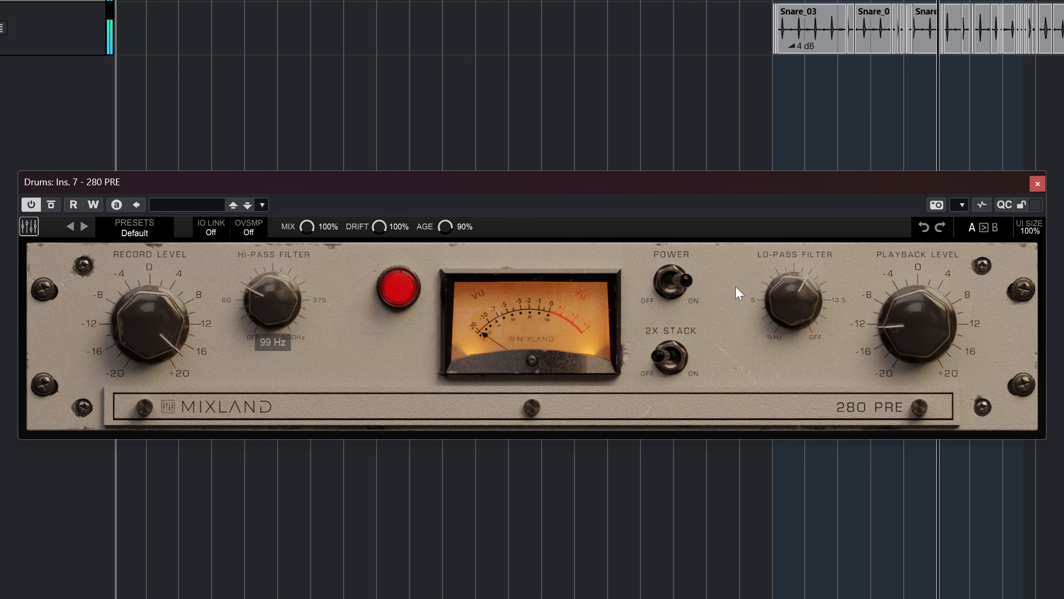
# Shape the Drums channel's tone by adjusting the Lo-Pass and Hi-Pass filters of its 280 PRE
pyautogui.moveTo(776, 338); pyautogui.dragTo(801, 294)
pyautogui.moveTo(269, 305); pyautogui.dragTo(273, 290)
pyautogui.moveTo(790, 292); pyautogui.dragTo(792, 318)
pyautogui.moveTo(272, 310); pyautogui.dragTo(284, 271)
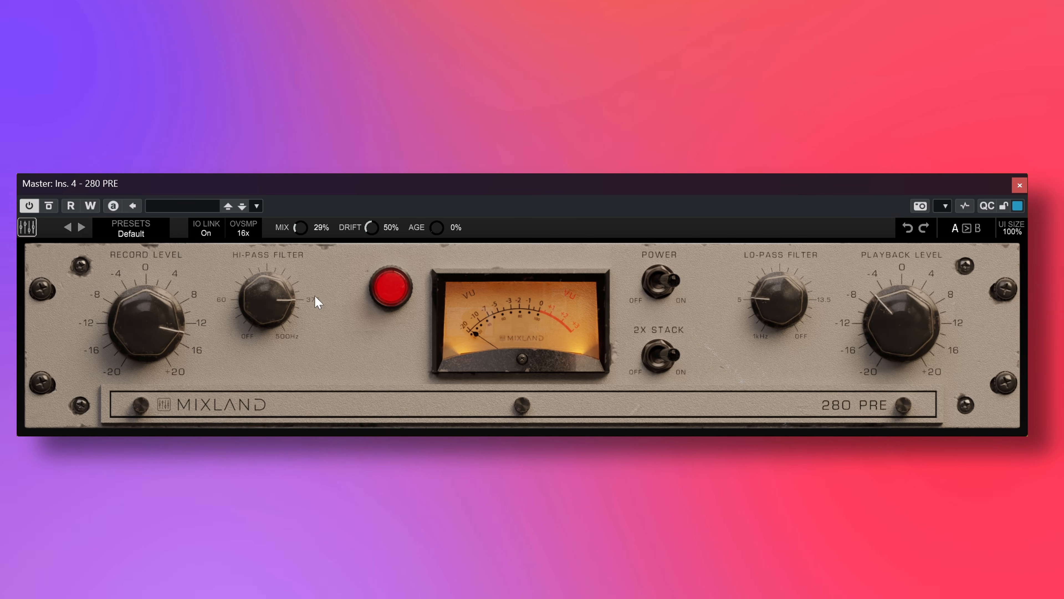
# Adjust the parallel Mix amount of the 280 PRE on the Master channel
pyautogui.moveTo(301, 229); pyautogui.dragTo(294, 297)
pyautogui.moveTo(300, 225); pyautogui.dragTo(310, 186)
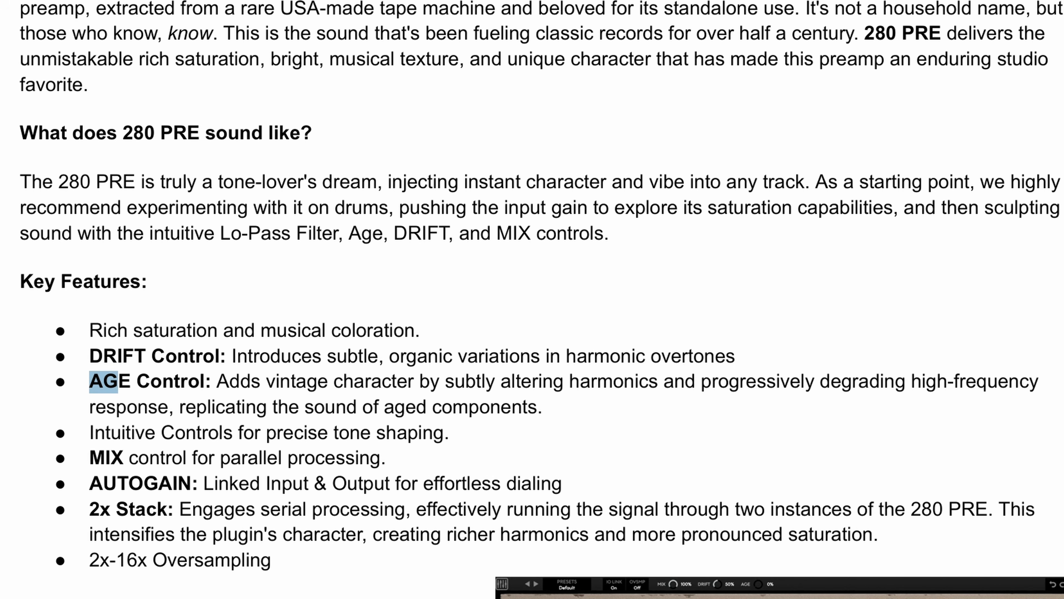
# Highlight the AGE Control description in the key features list of the 280 PRE document
pyautogui.moveTo(118, 382); pyautogui.dragTo(427, 407)
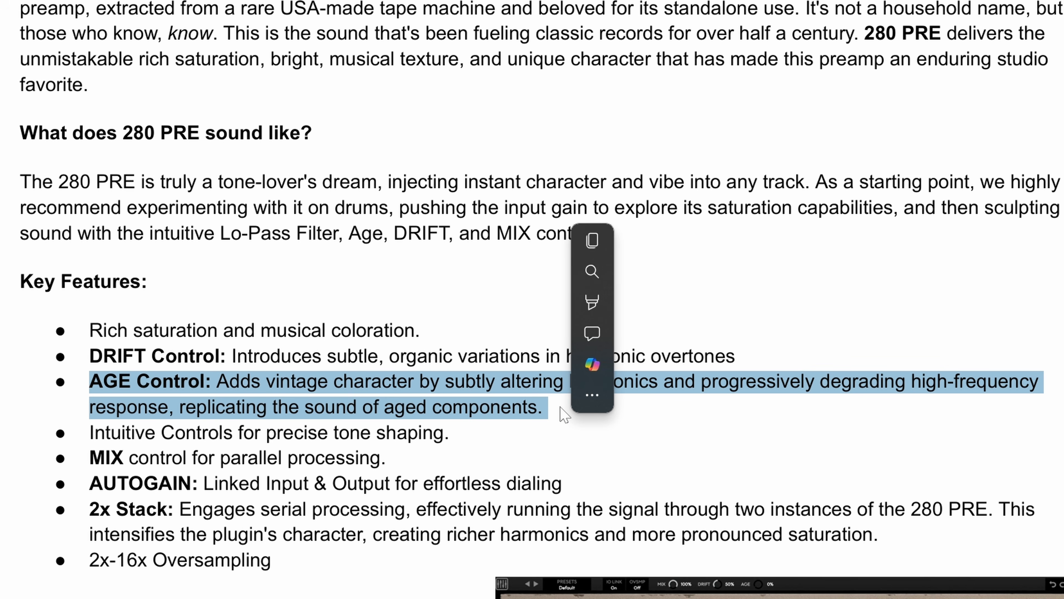
pyautogui.click(584, 426)
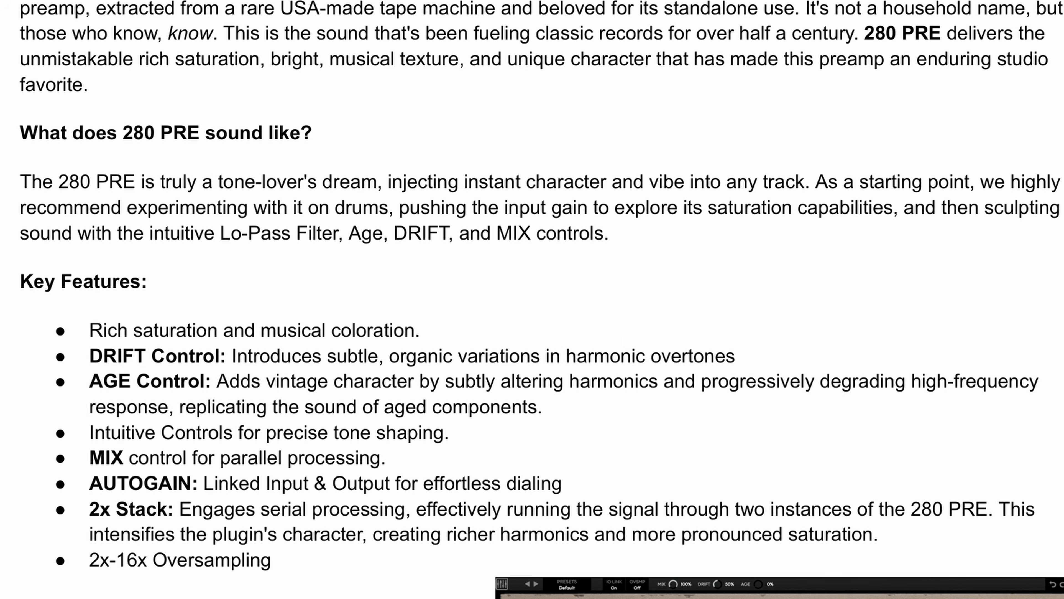
pyautogui.moveTo(549, 408); pyautogui.dragTo(131, 384)
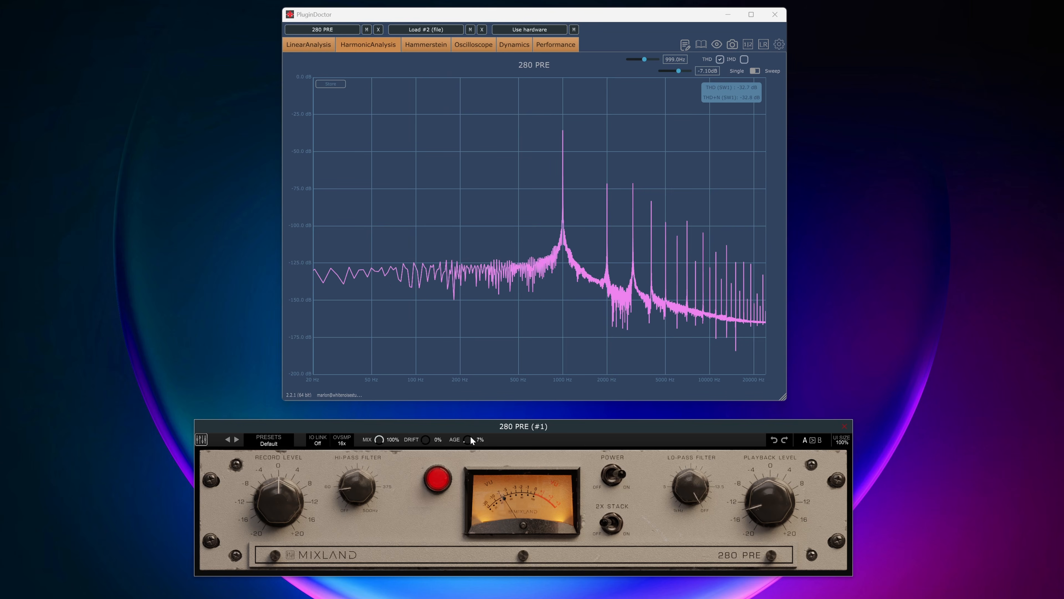
# Raise the Age amount of the 280 PRE on the Drums channel
pyautogui.moveTo(470, 436); pyautogui.dragTo(471, 435)
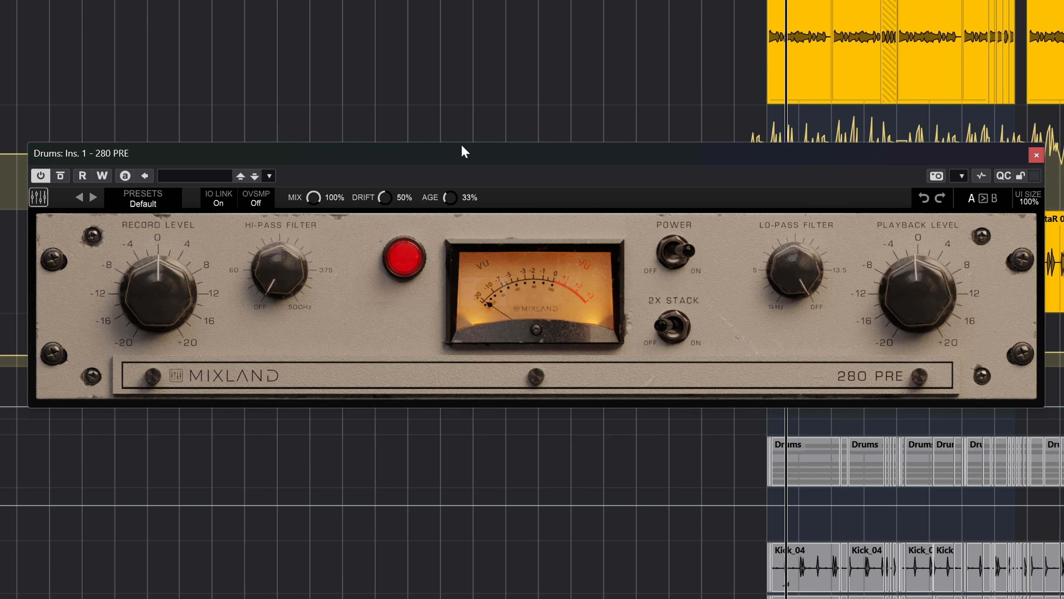
pyautogui.moveTo(468, 122); pyautogui.dragTo(482, 71)
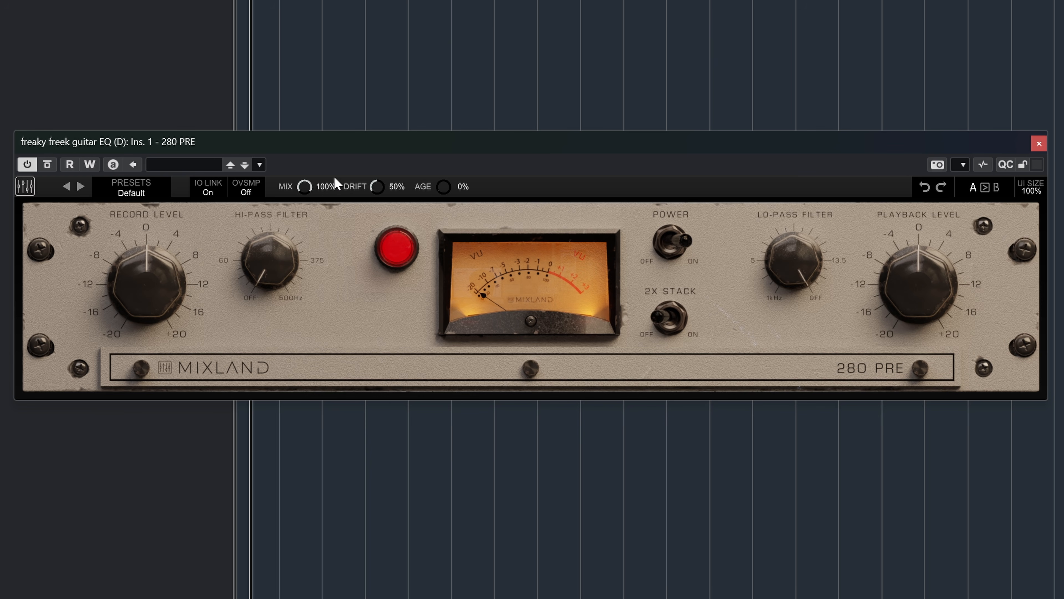
# Set the guitar preamp's Age to 100% and Playback Level to 3.90, and toggle its bypass for comparison
pyautogui.moveTo(444, 189); pyautogui.dragTo(472, 120)
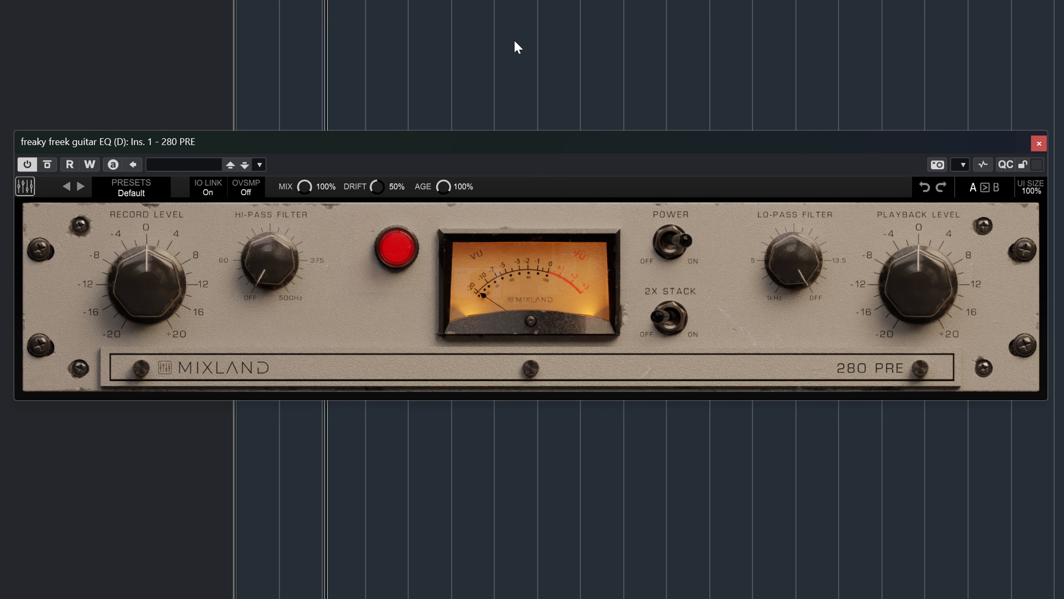
pyautogui.moveTo(909, 273); pyautogui.dragTo(911, 265)
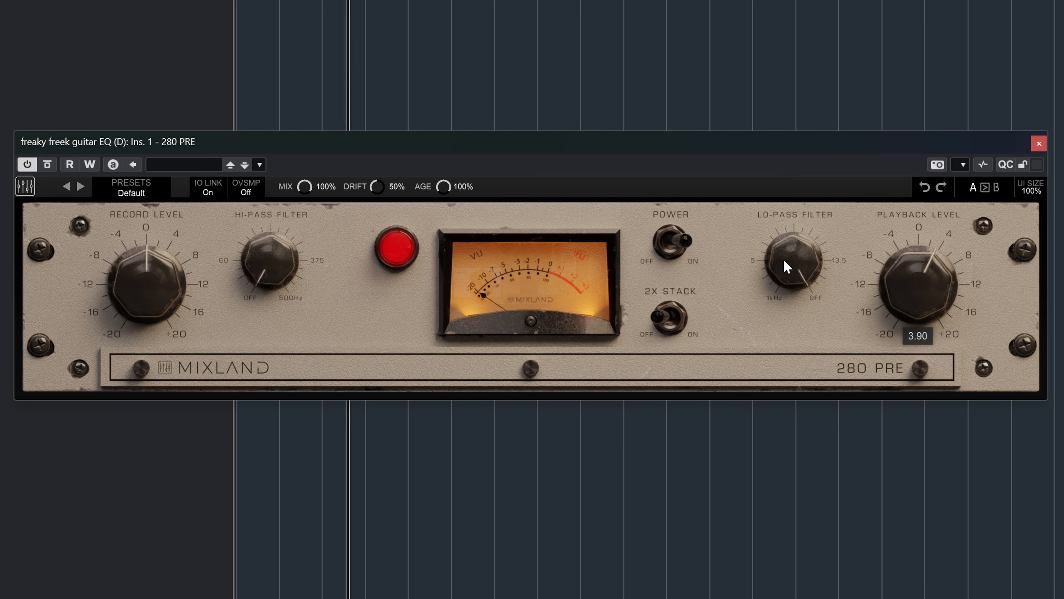
pyautogui.click(55, 165)
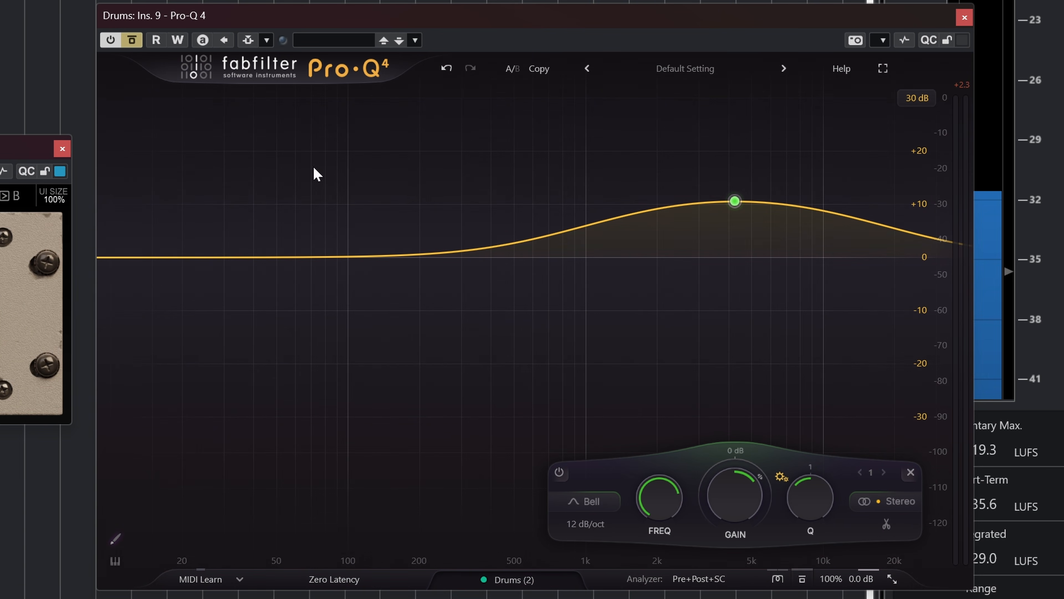
# Compare the Drums channel with and without its insert effects by toggling the inserts bypass
pyautogui.click(131, 40)
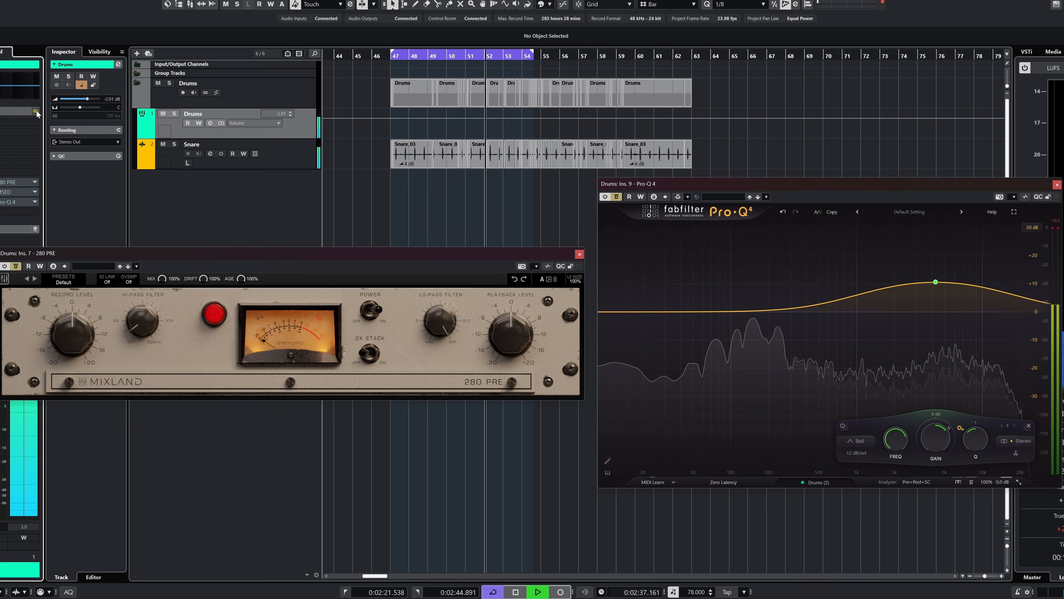
pyautogui.click(36, 111)
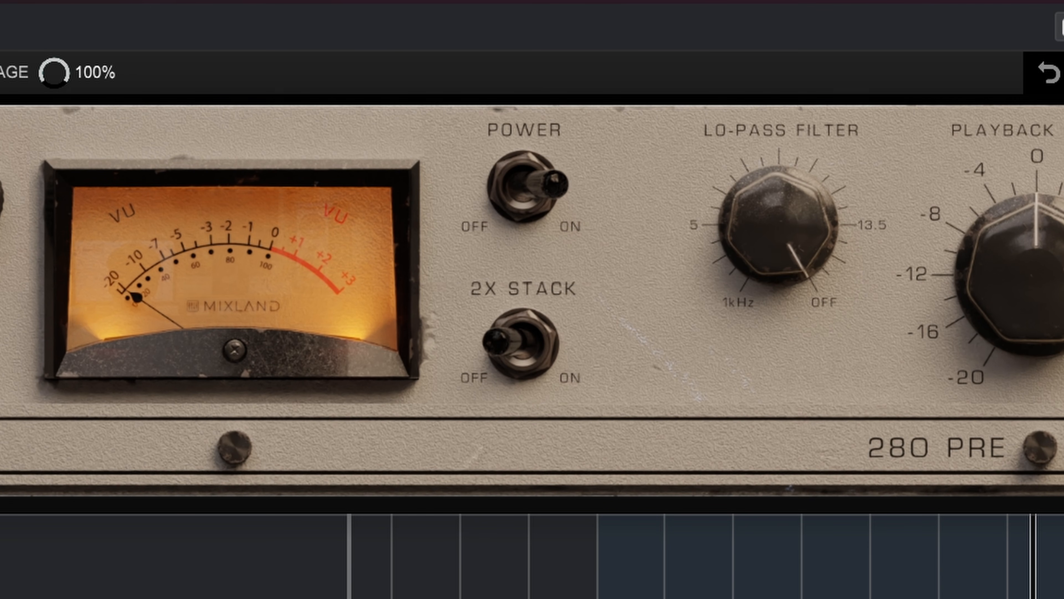
# Switch on 2X Stack in the Drums preamp and compare the sound by toggling the channel's inserts bypass
pyautogui.click(520, 343)
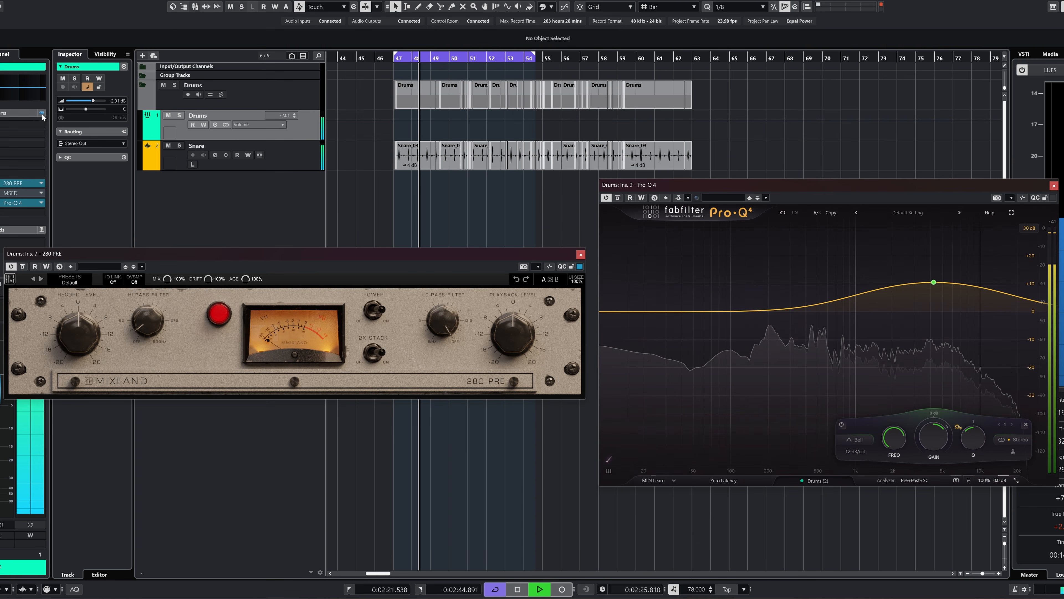
pyautogui.click(42, 113)
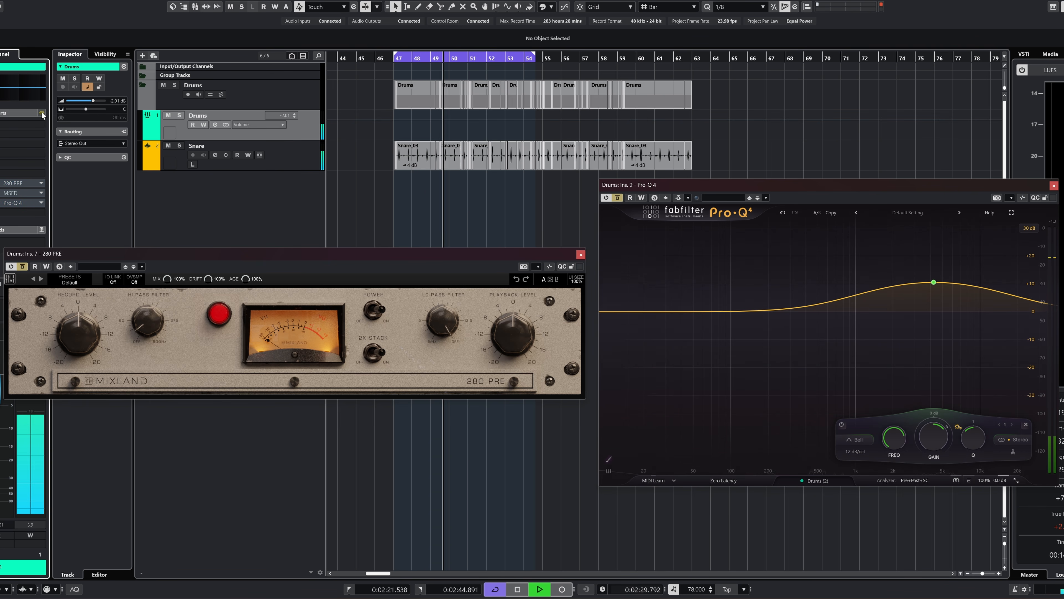
pyautogui.click(41, 113)
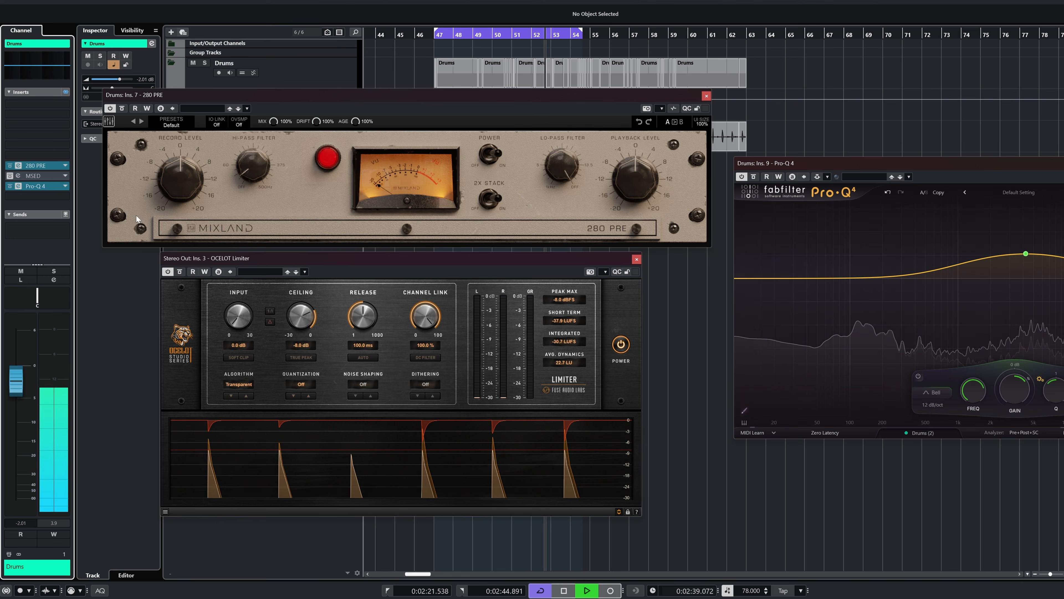
pyautogui.click(66, 91)
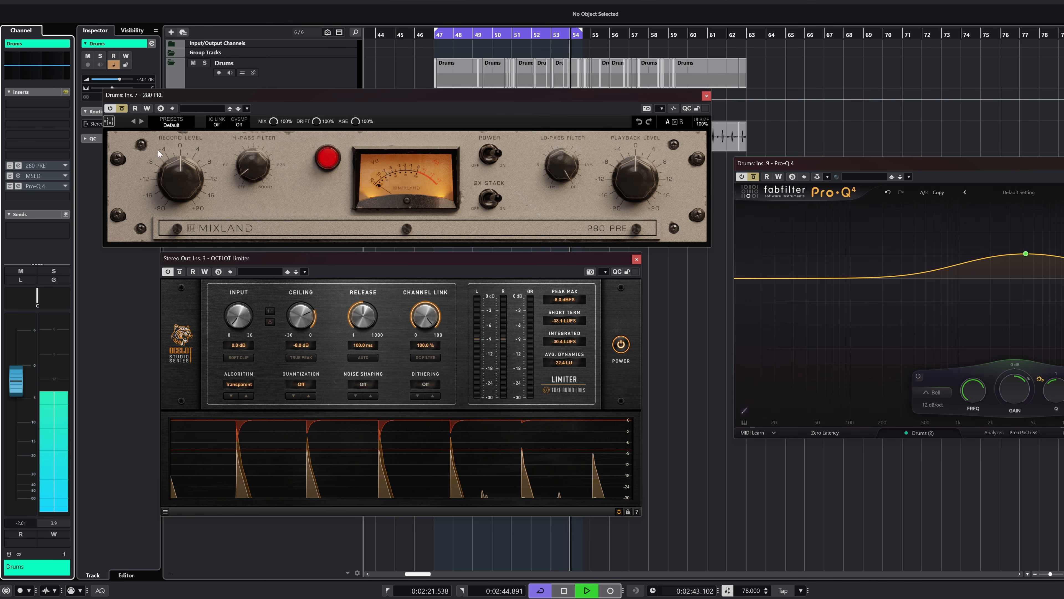
pyautogui.click(66, 92)
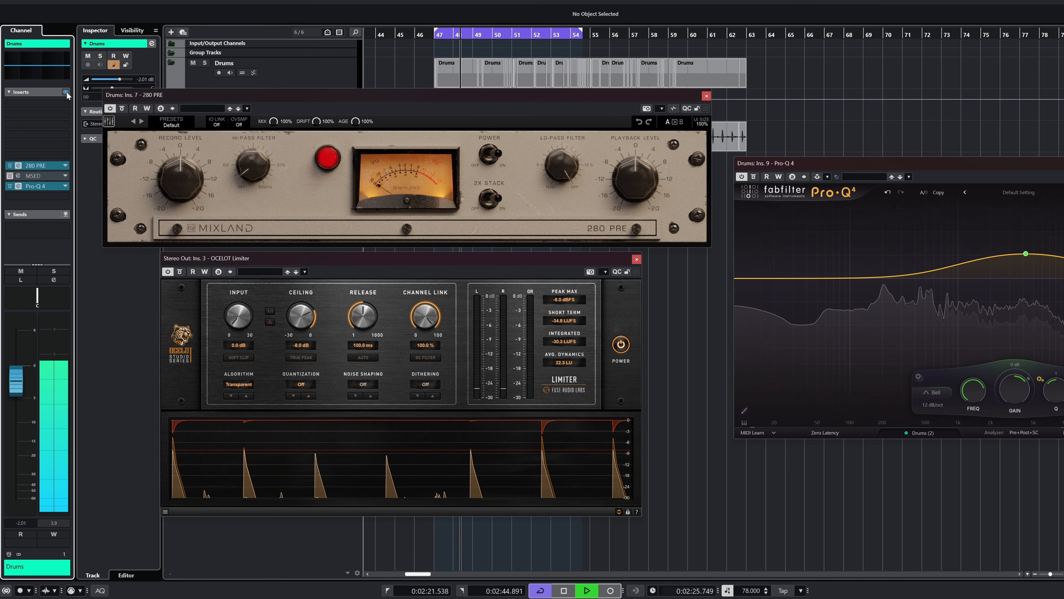
pyautogui.click(65, 92)
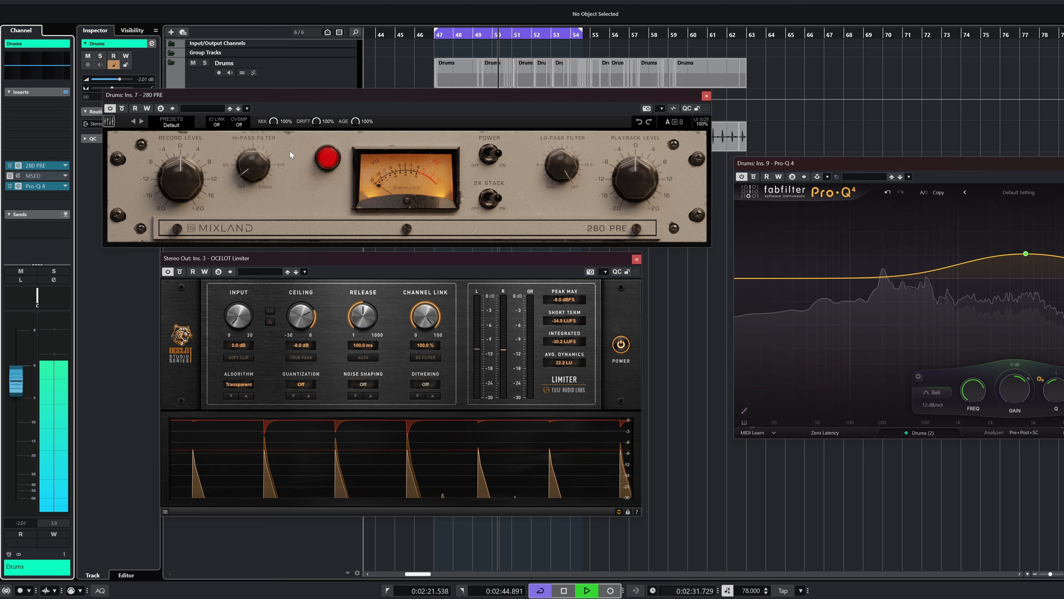
# Try the Drums preamp at 78% Mix and compare it against the bypassed inserts
pyautogui.moveTo(273, 121); pyautogui.dragTo(268, 140)
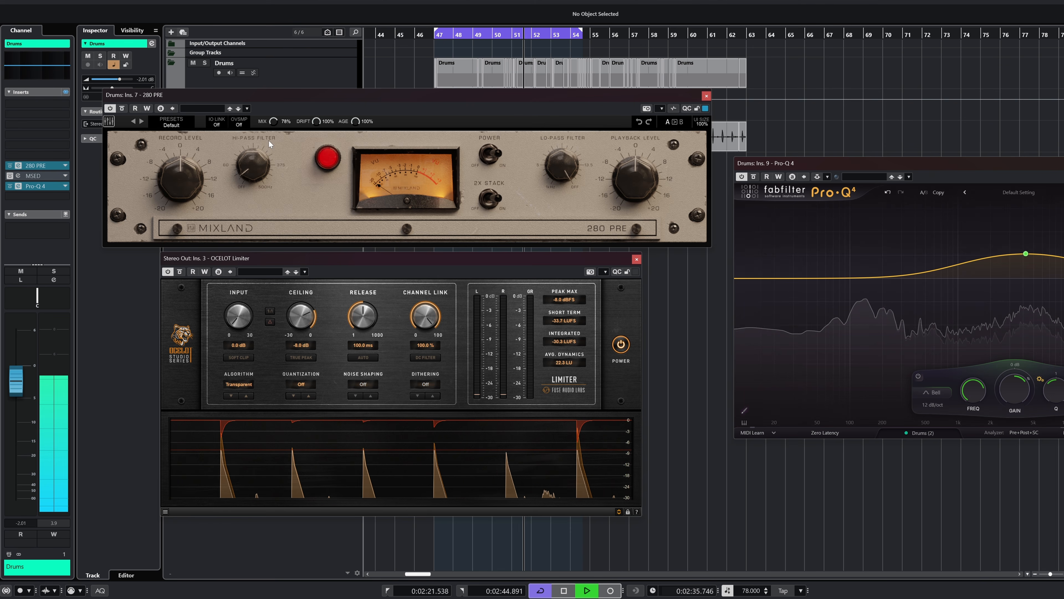
pyautogui.click(66, 92)
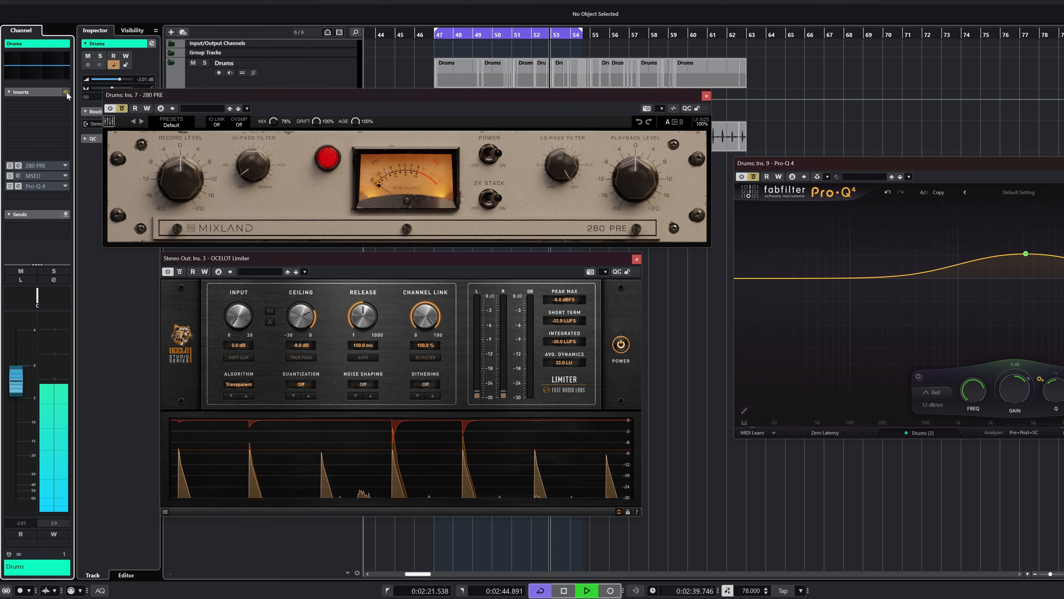
pyautogui.click(66, 92)
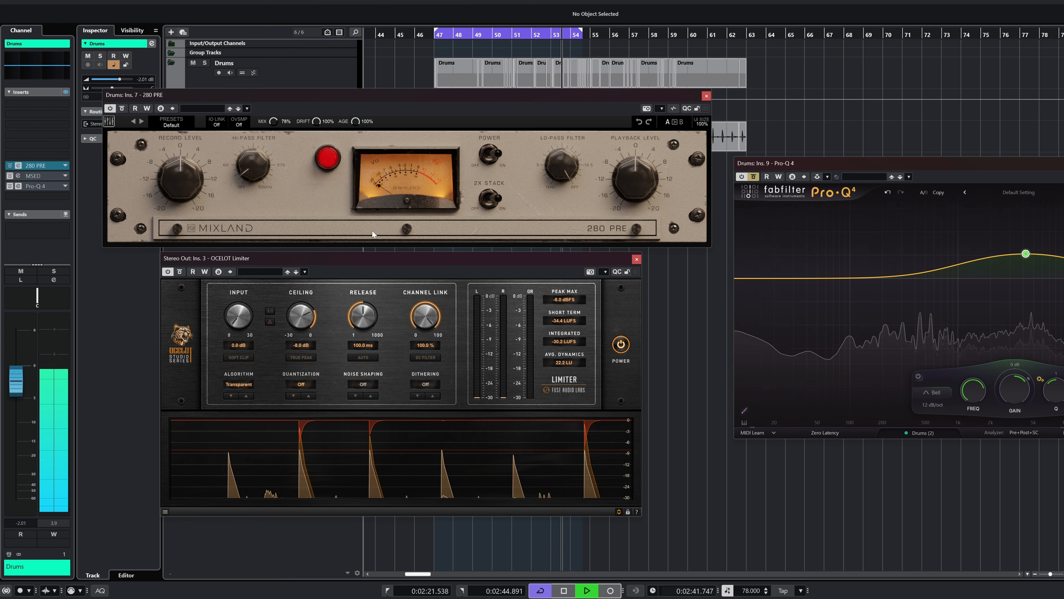
# Sweep the Drums preamp's Mix from 0% up to about 38% and toggle the effect bypass for comparison
pyautogui.moveTo(272, 133); pyautogui.dragTo(265, 151)
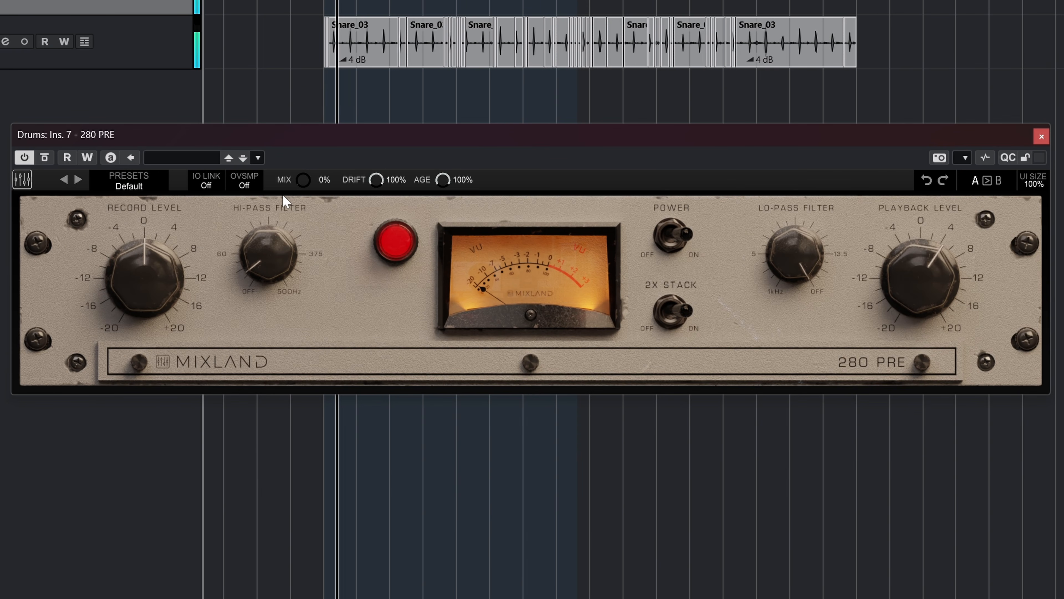
pyautogui.moveTo(307, 168); pyautogui.dragTo(311, 114)
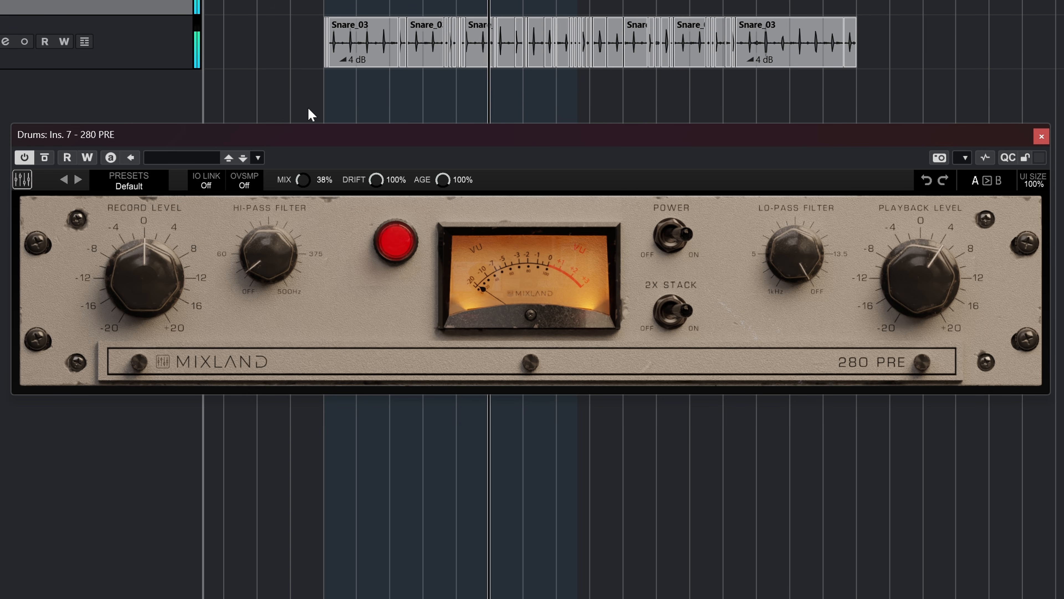
pyautogui.click(46, 158)
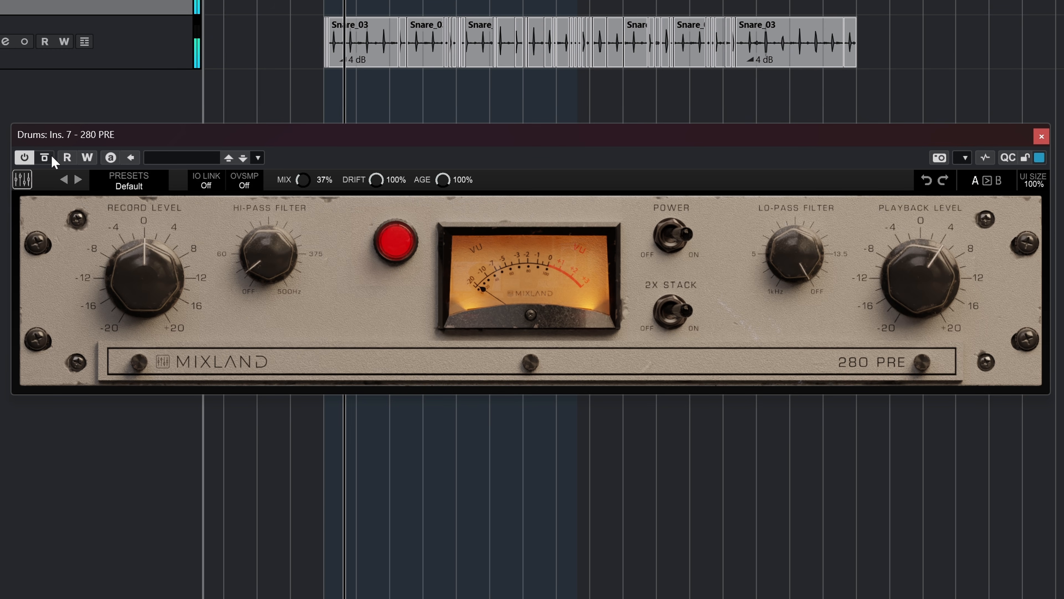
# Compare the Drums preamp at 37% Mix against the bypassed signal by repeatedly toggling the plug-in's bypass
pyautogui.click(51, 158)
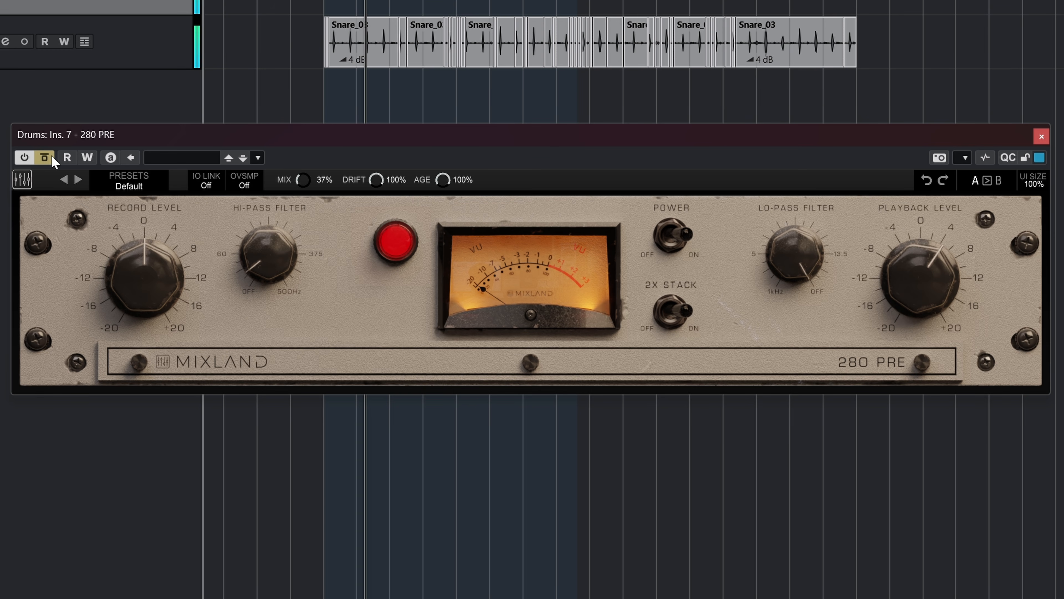
pyautogui.click(52, 158)
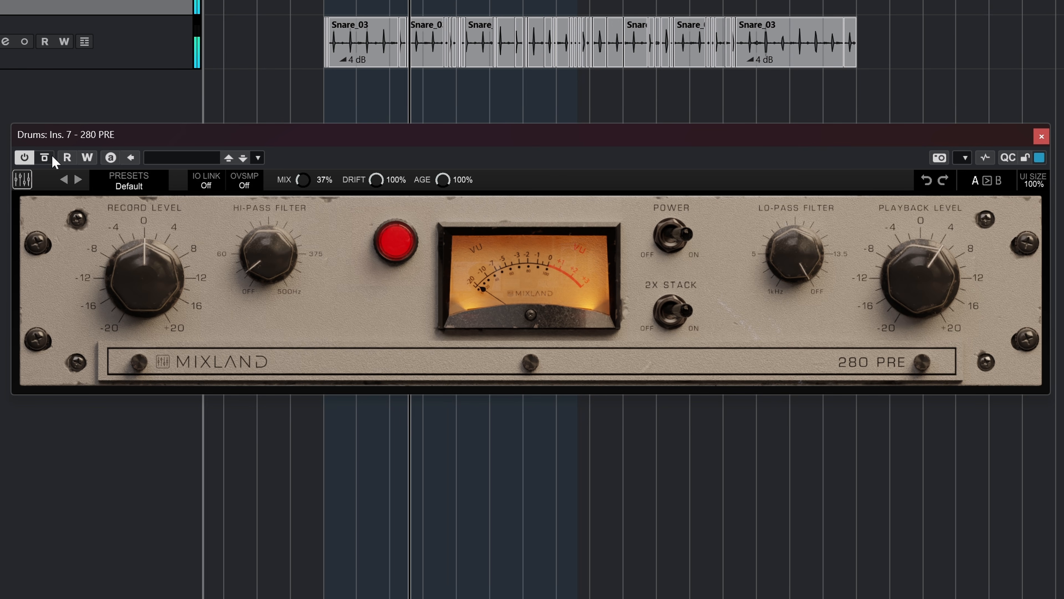
pyautogui.click(52, 159)
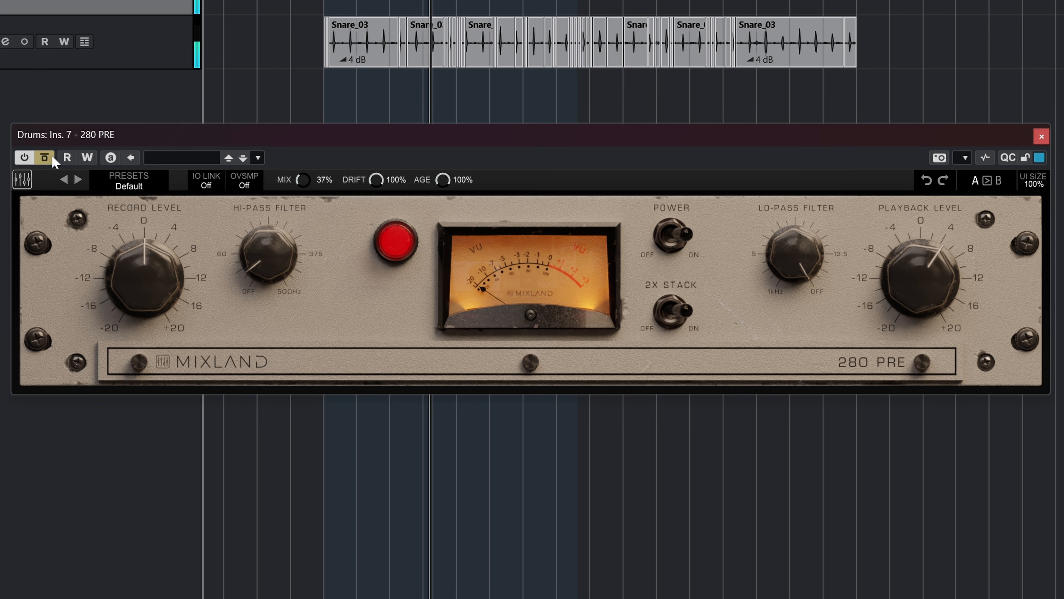
pyautogui.click(52, 159)
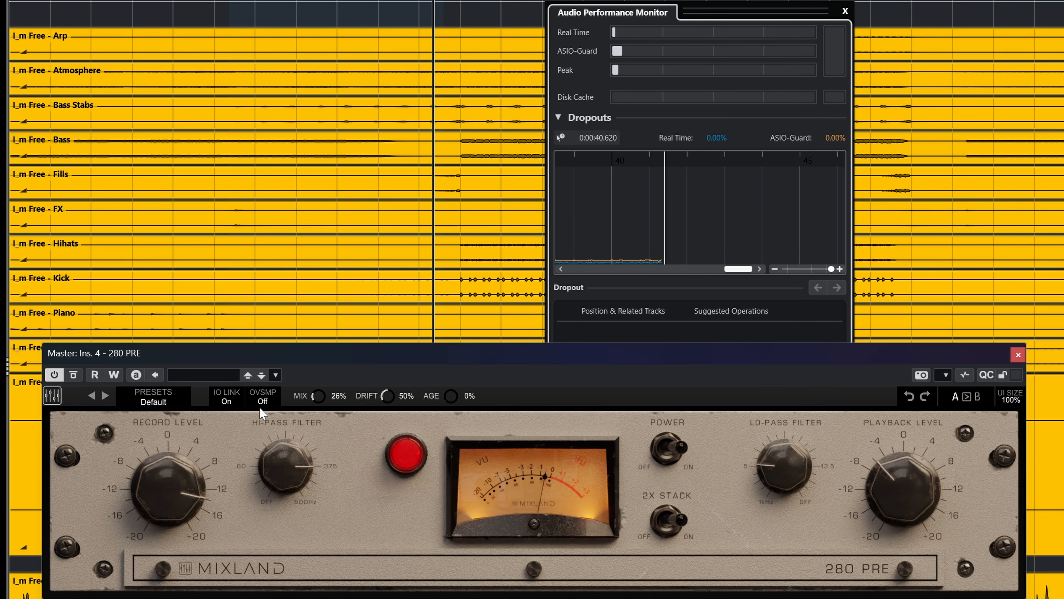
# Set the oversampling of the 280 PRE on the Master channel to 16x
pyautogui.click(262, 398)
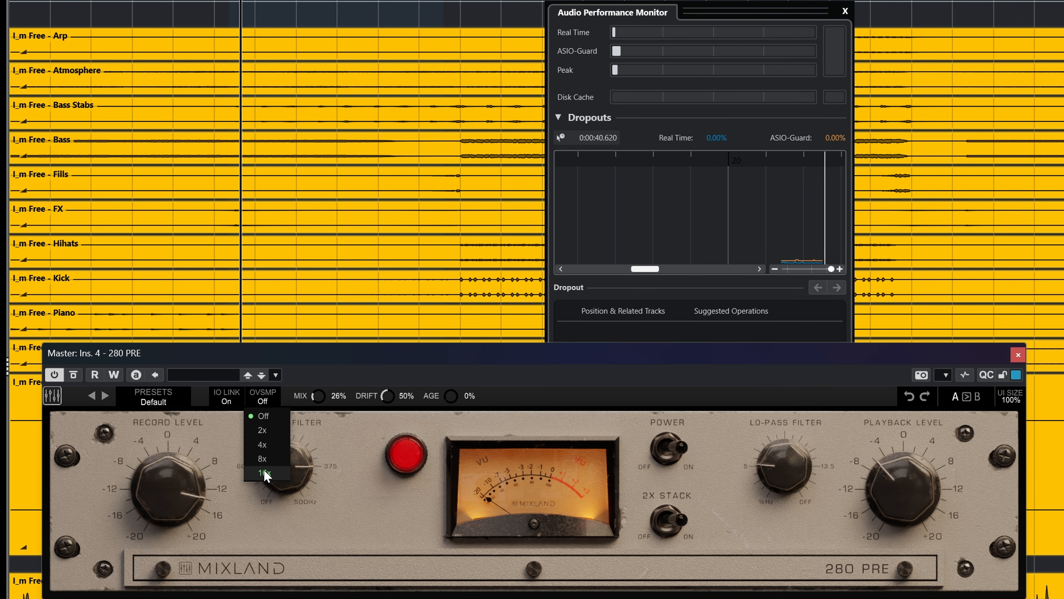
pyautogui.click(267, 473)
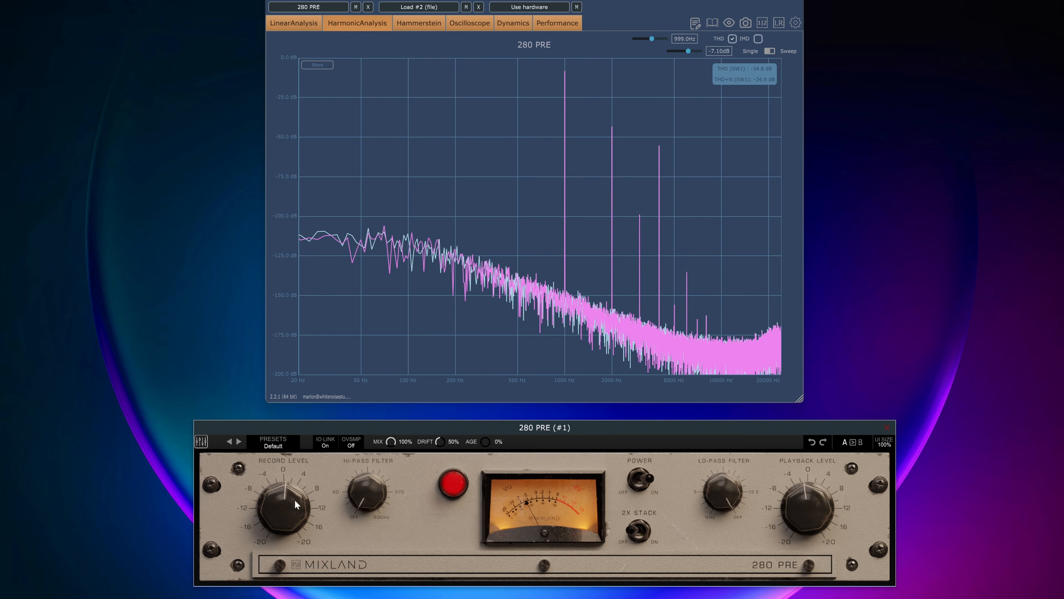
# In the plug-in analyzer's harmonic analysis, raise the 280 PRE's Record Level and set its oversampling to 16x
pyautogui.moveTo(294, 499); pyautogui.dragTo(298, 488)
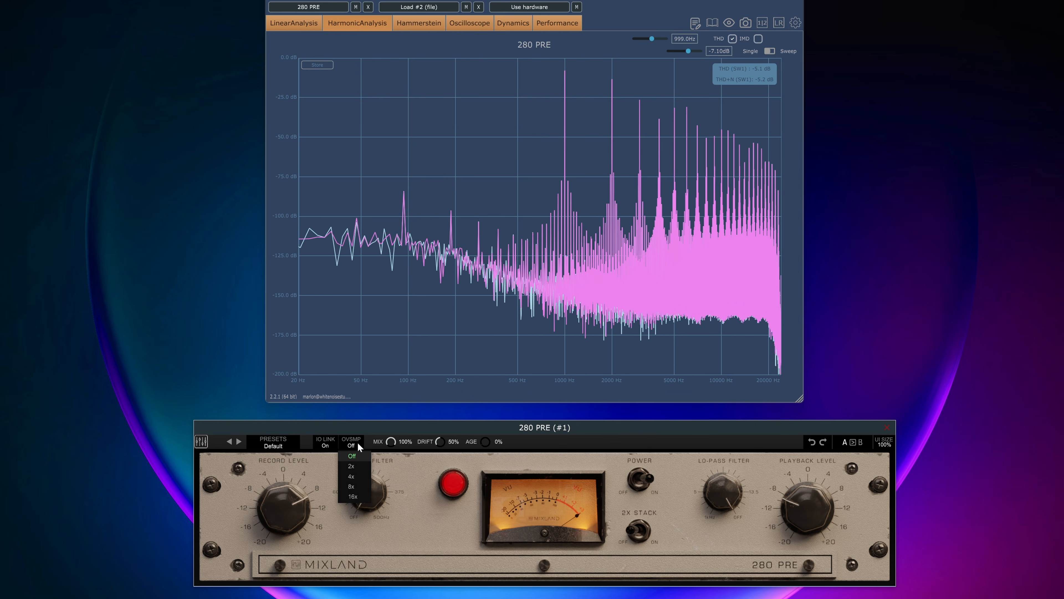
pyautogui.click(353, 497)
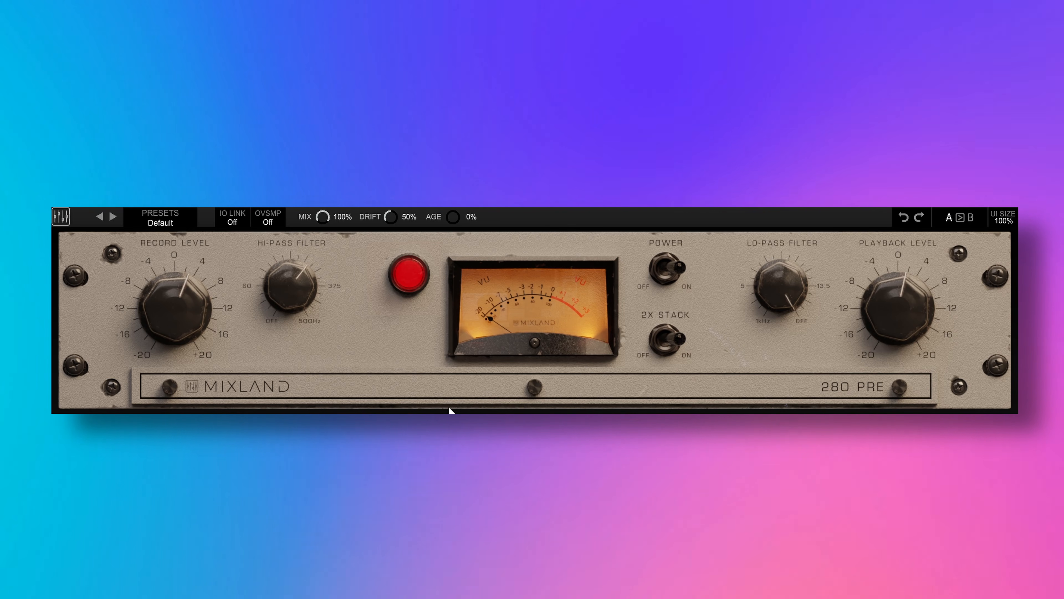
pyautogui.moveTo(448, 408); pyautogui.dragTo(456, 333)
pyautogui.moveTo(467, 232); pyautogui.dragTo(426, 404)
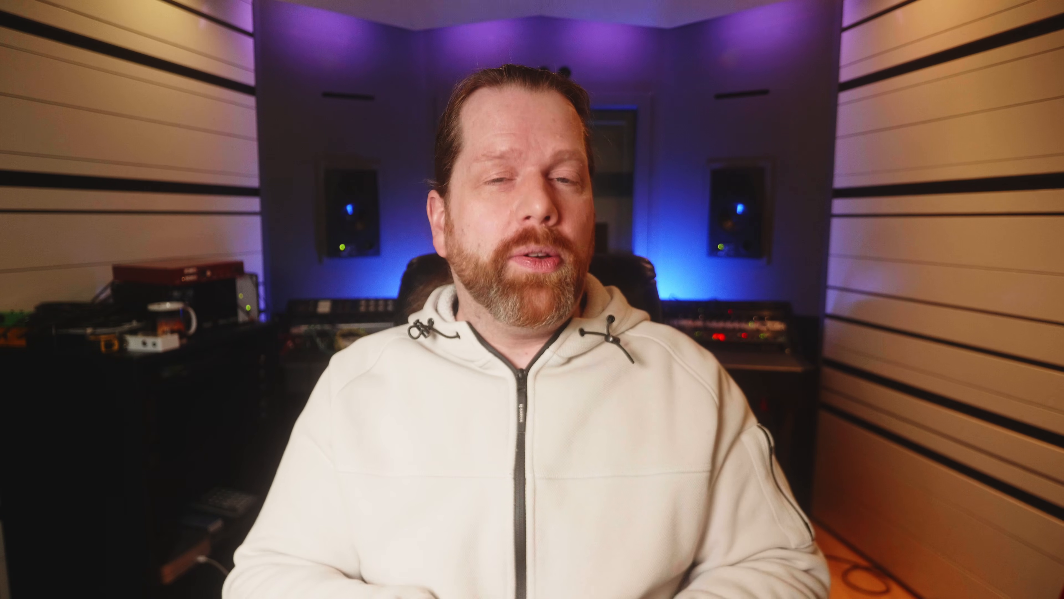